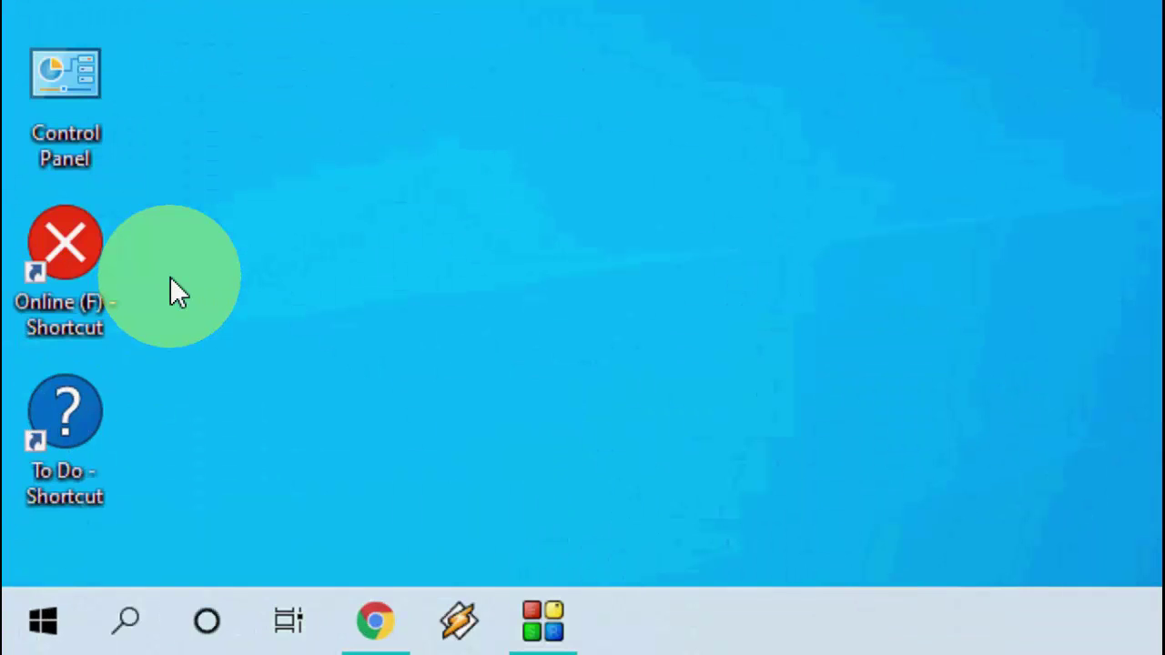
# Step: Search for 'services' and launch the Services console
pyautogui.press('super')
pyautogui.write('se')
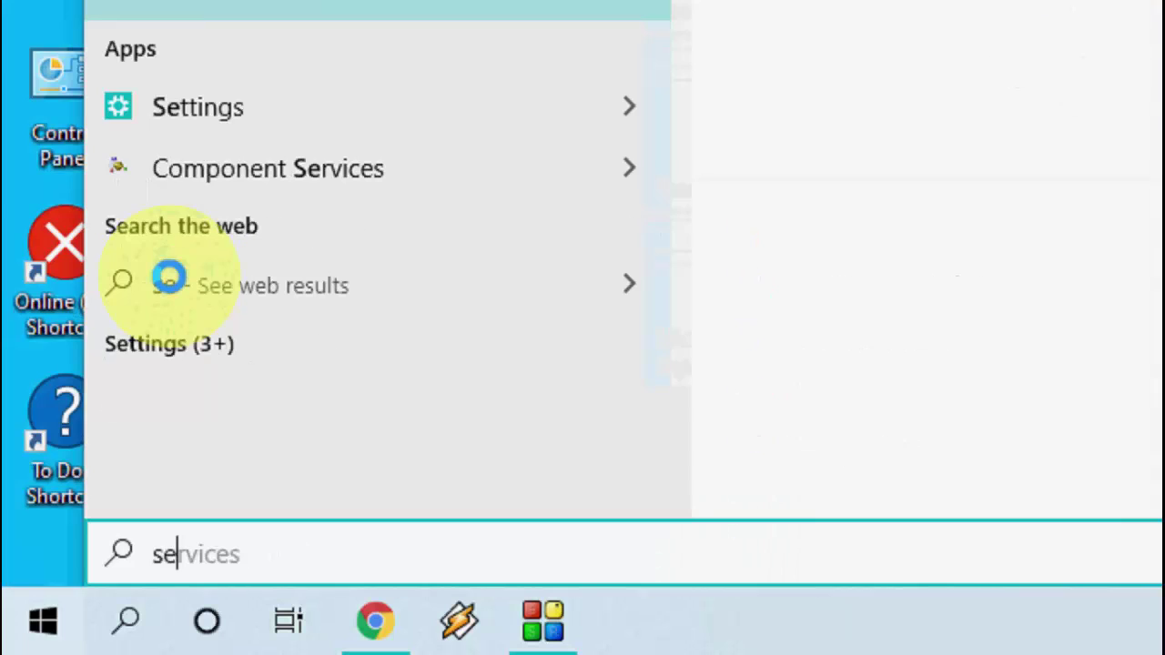
pyautogui.write('rvices')
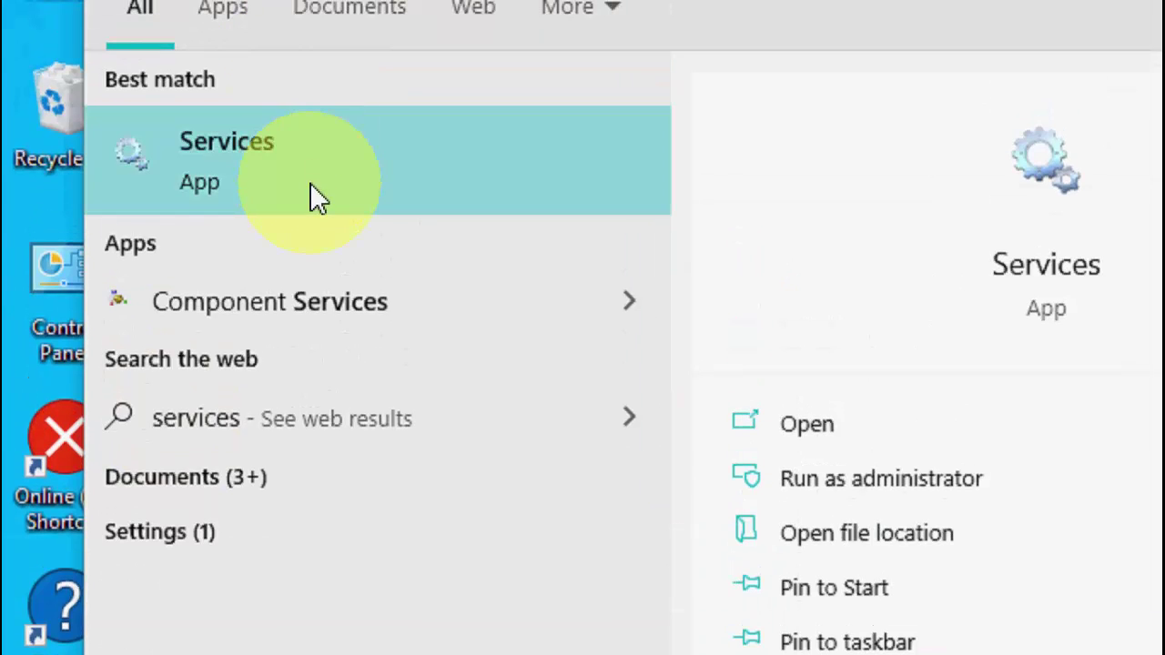
pyautogui.click(309, 186)
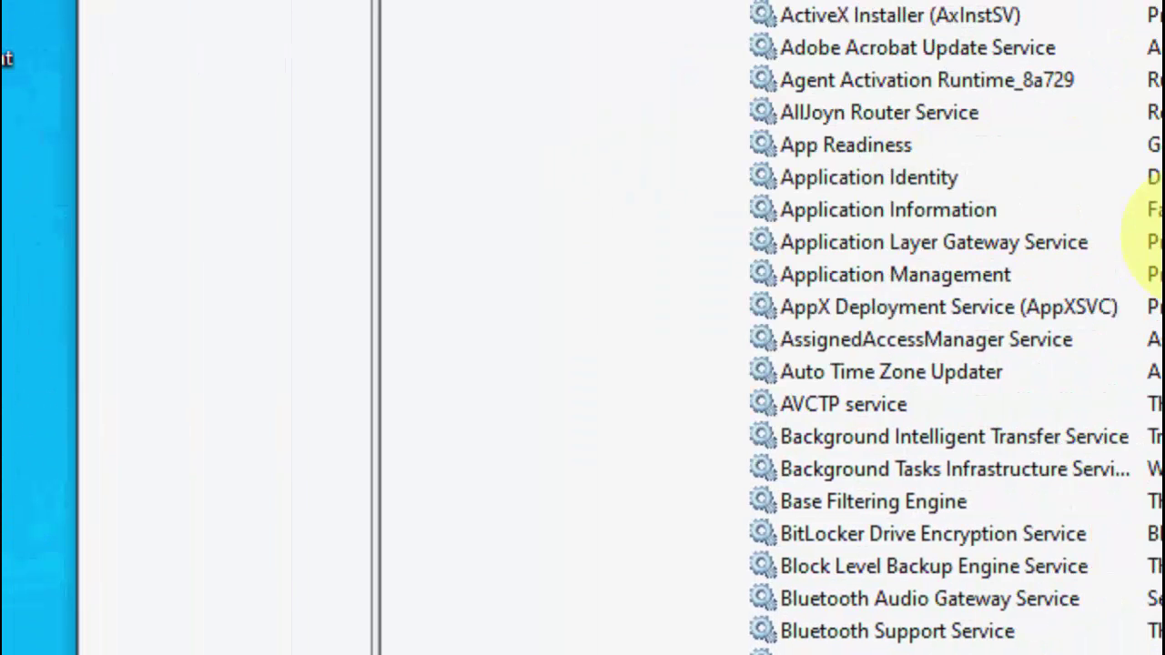
# Step: Keep the Windows Audio service's startup type at Automatic and apply the settings
pyautogui.click(883, 217)
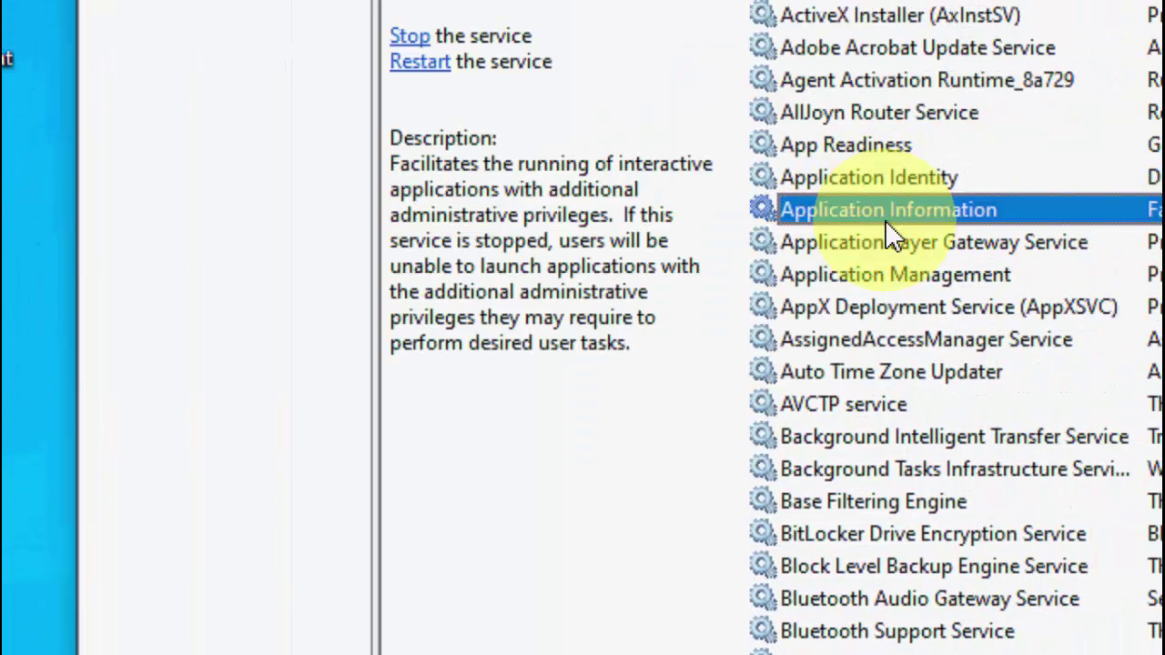
pyautogui.write('win')
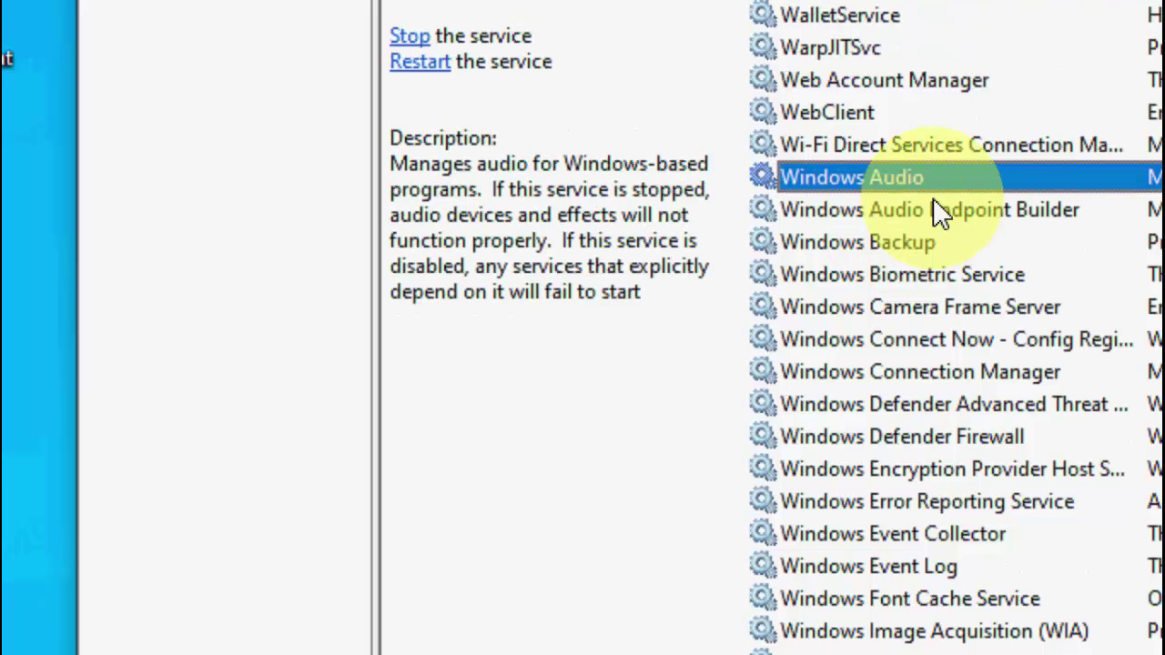
pyautogui.doubleClick(844, 176)
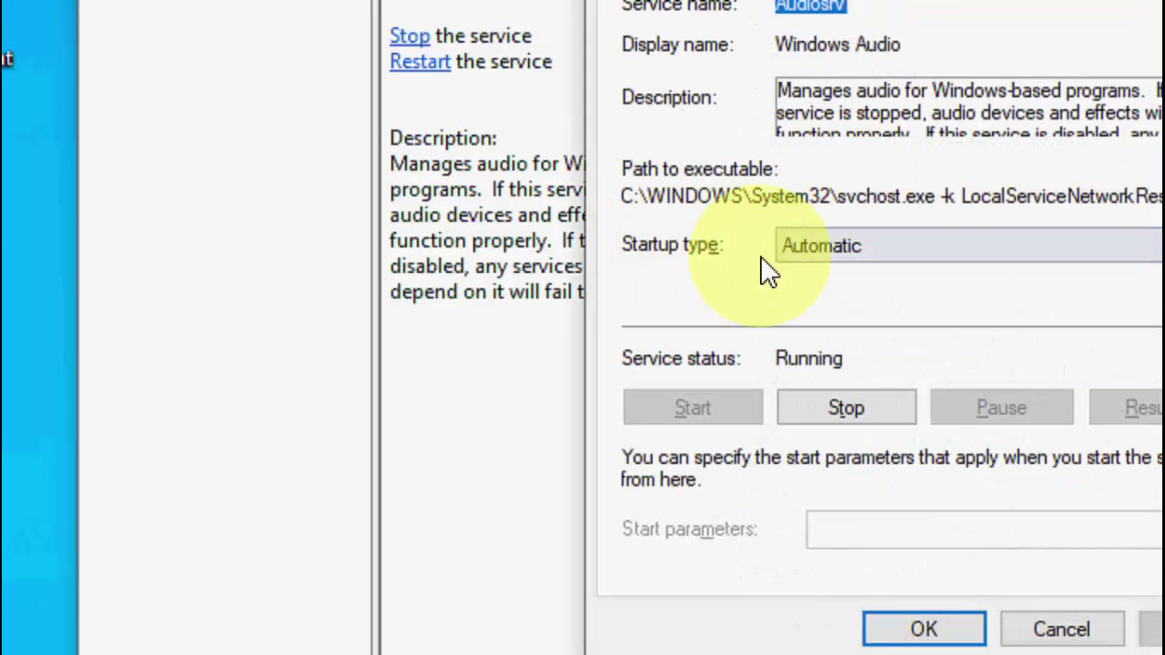
pyautogui.click(874, 249)
pyautogui.click(858, 300)
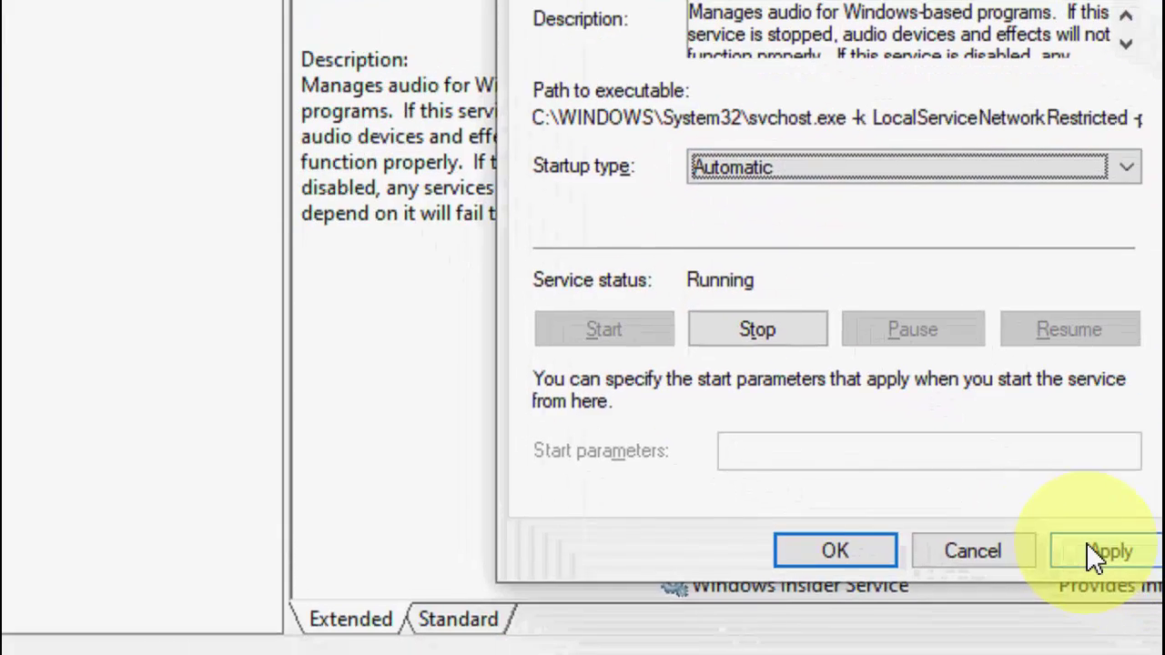
pyautogui.click(1164, 630)
pyautogui.click(845, 532)
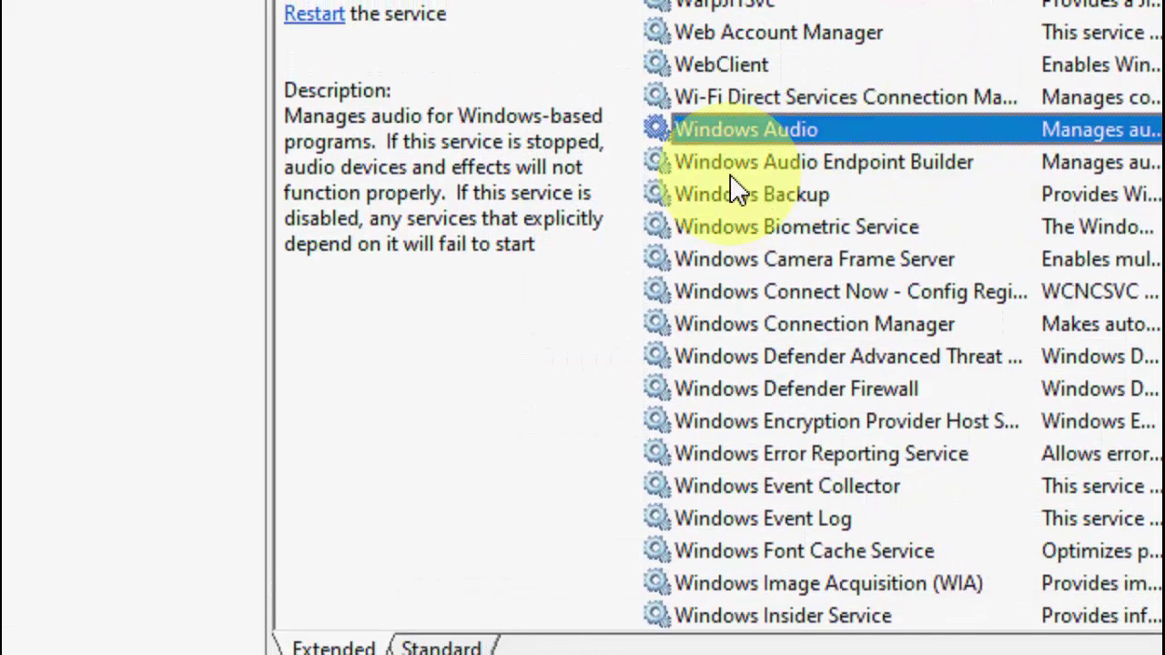
# Step: Change Windows Audio Endpoint Builder's startup type to Automatic and apply it
pyautogui.click(879, 170)
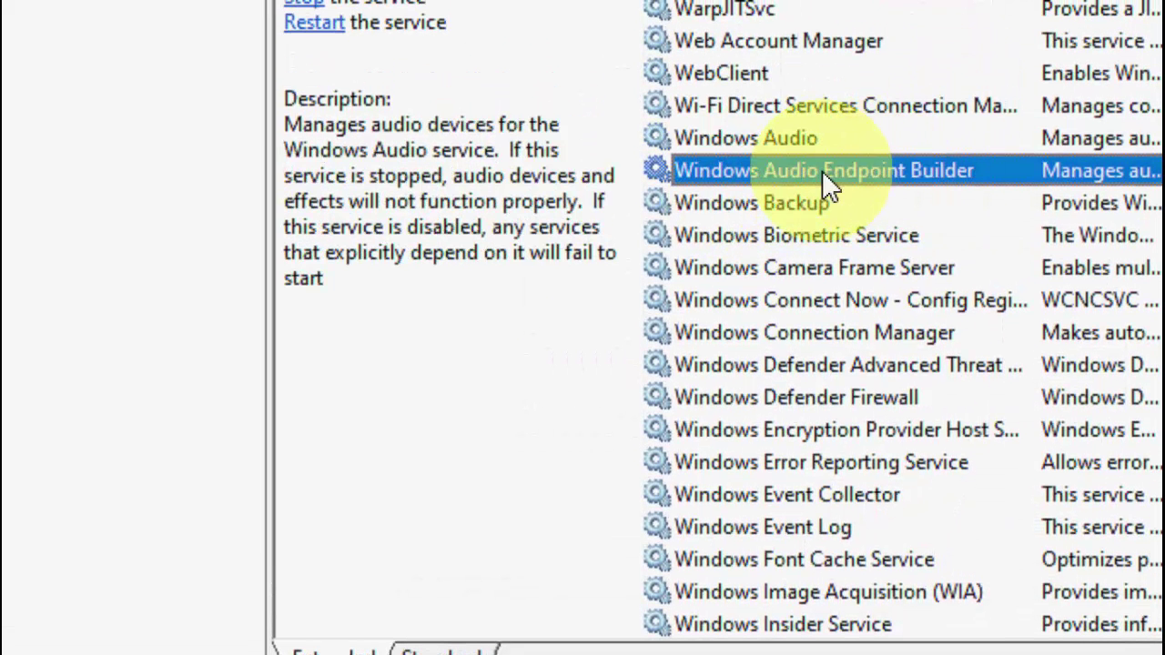
pyautogui.doubleClick(821, 170)
pyautogui.click(796, 206)
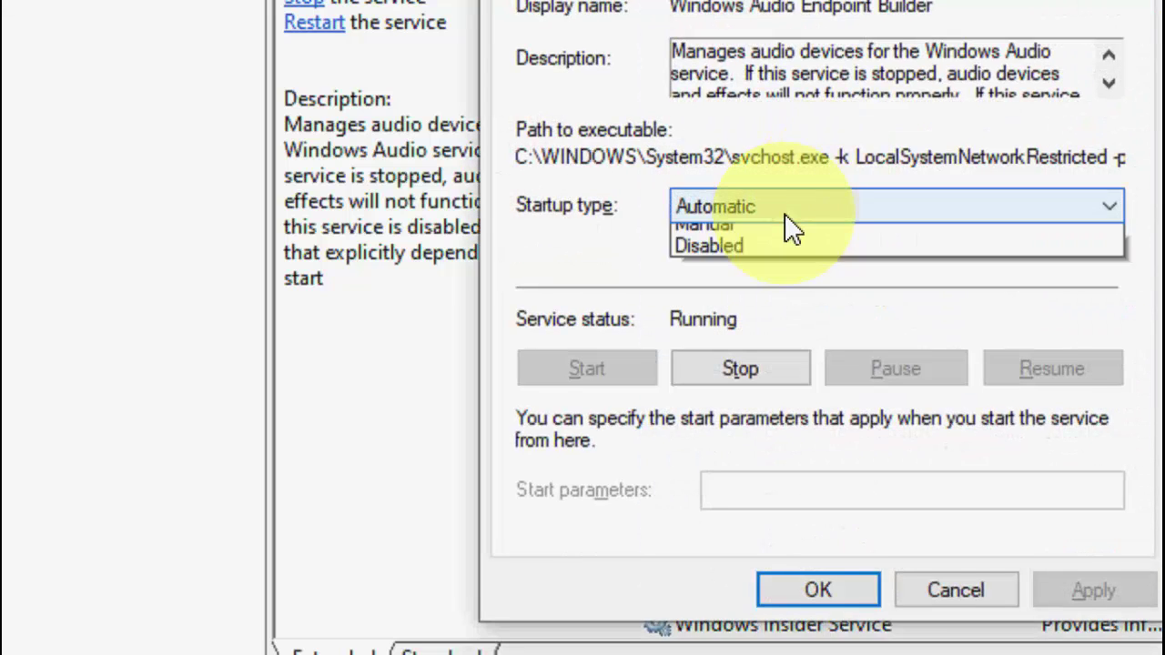
pyautogui.click(769, 261)
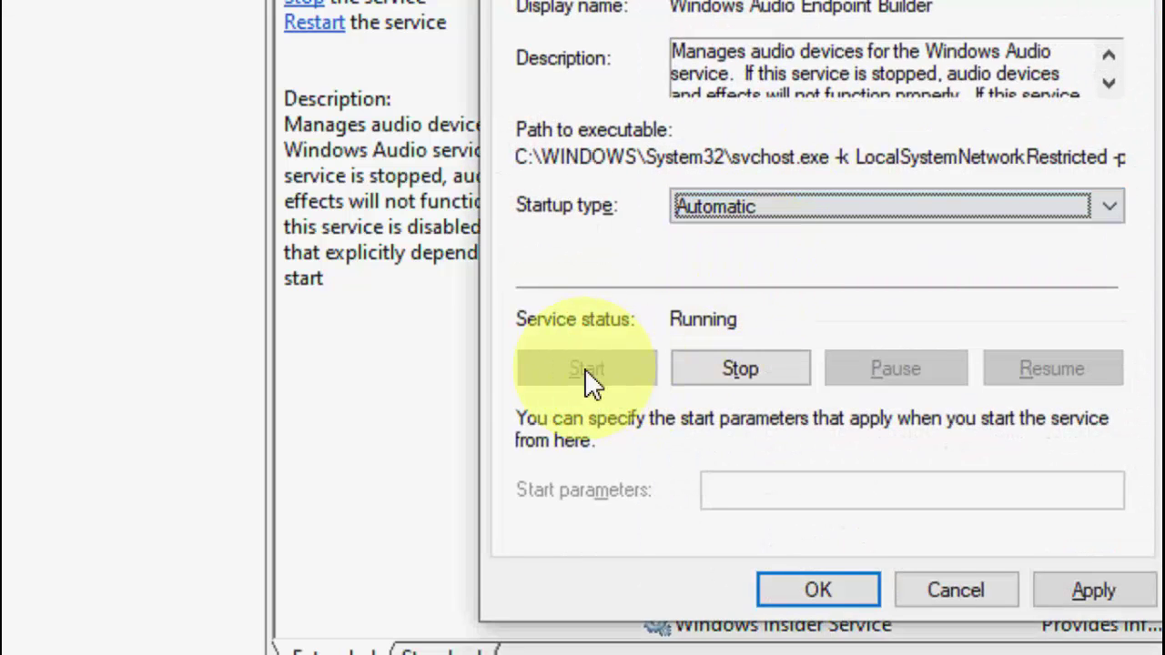
pyautogui.click(1093, 590)
pyautogui.click(963, 584)
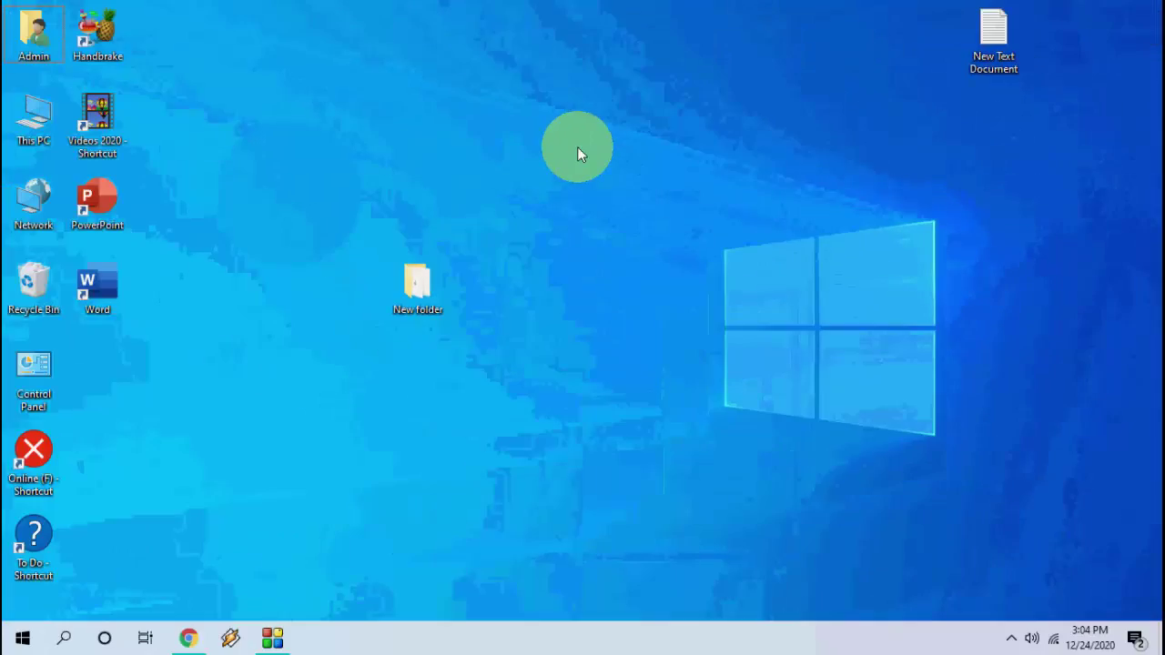
pyautogui.rightClick(499, 177)
pyautogui.click(532, 223)
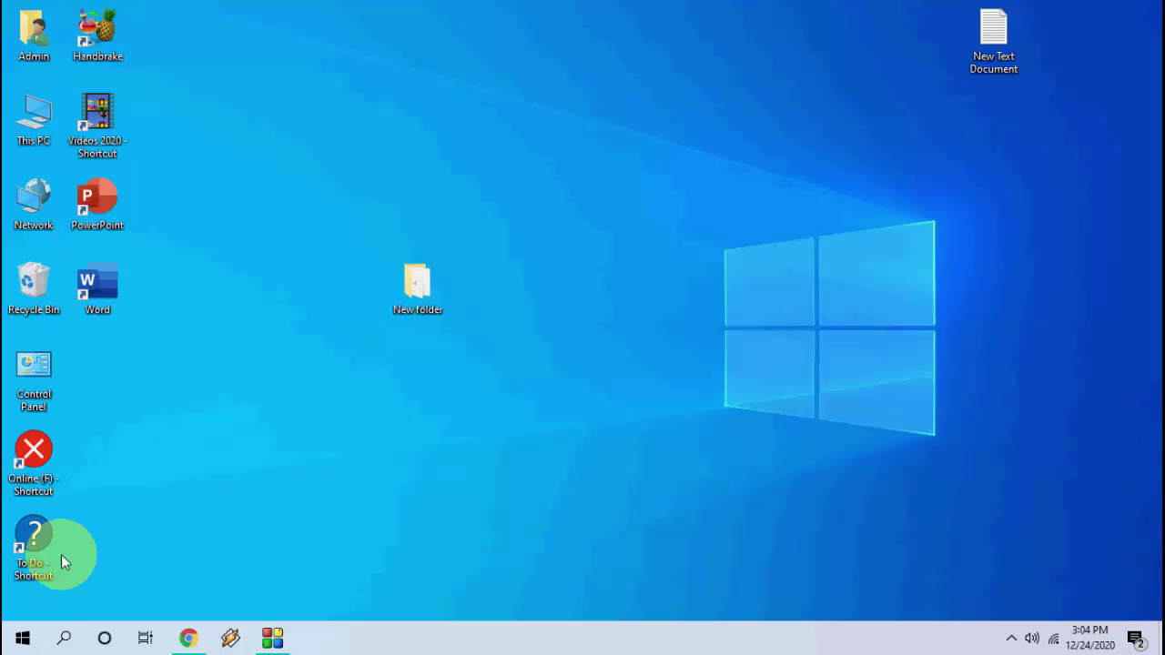
pyautogui.click(22, 638)
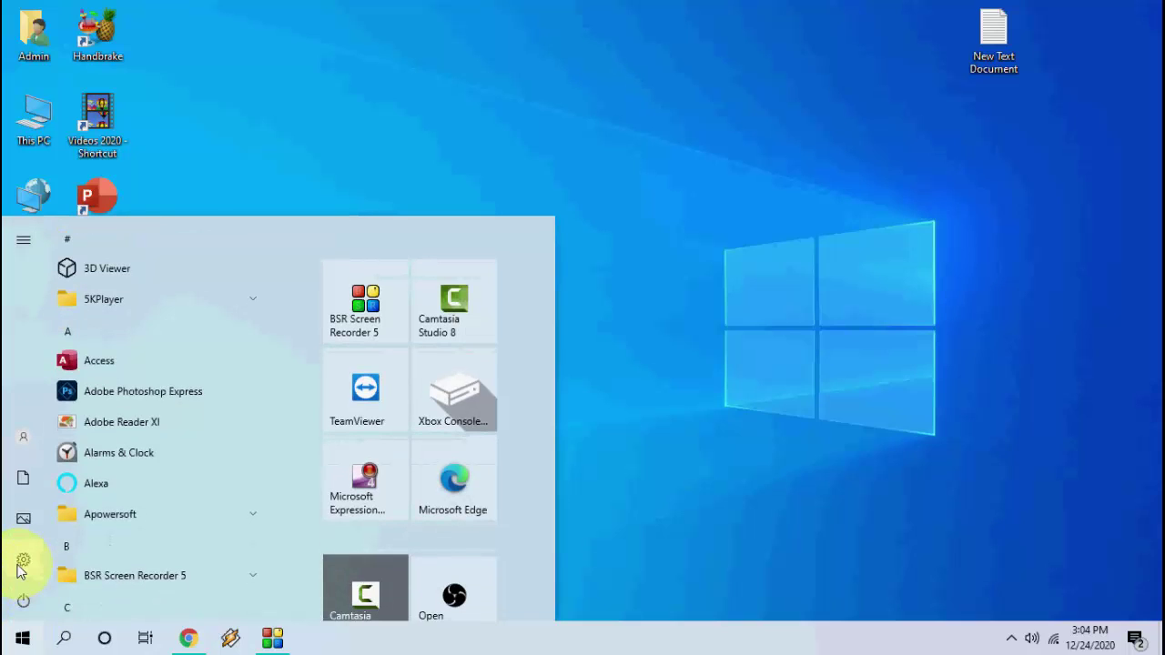
# Step: In Settings > Apps, search 'movies' and open Movies & TV advanced options
pyautogui.click(22, 562)
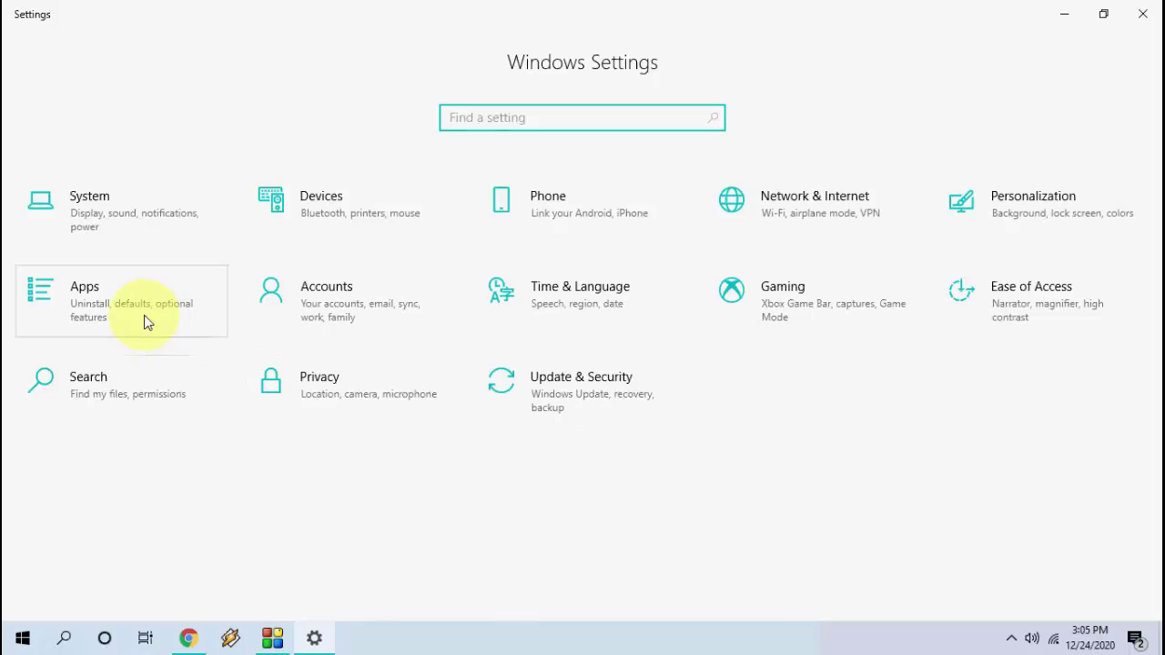
pyautogui.click(146, 322)
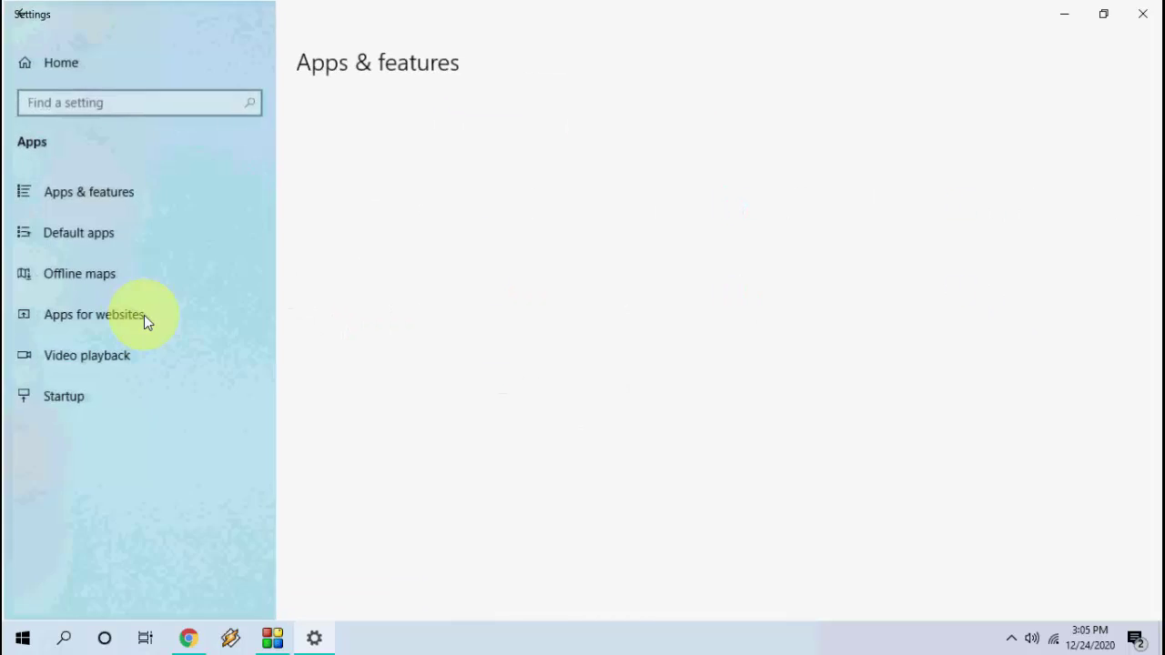
pyautogui.click(401, 384)
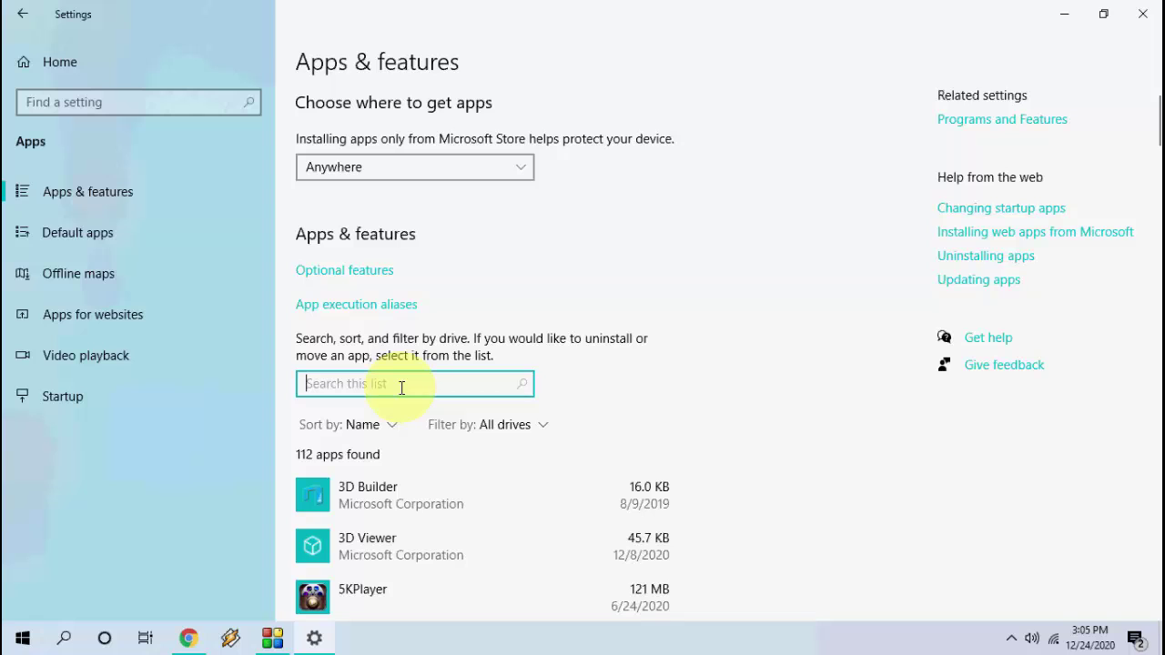
pyautogui.write('movies')
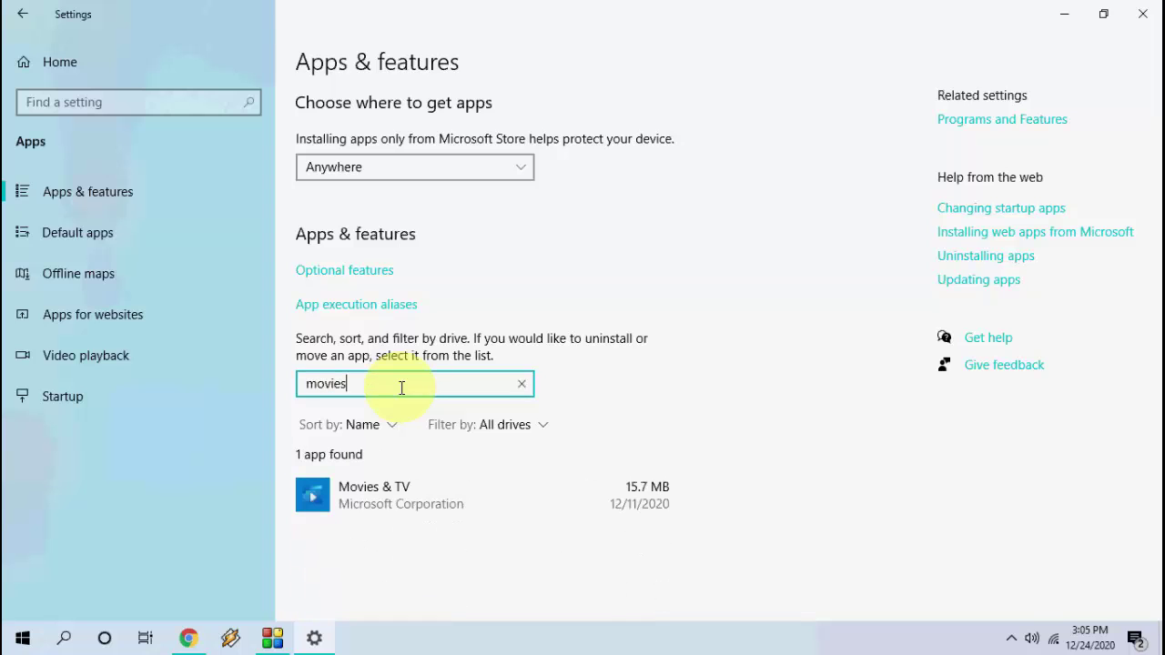
pyautogui.click(382, 498)
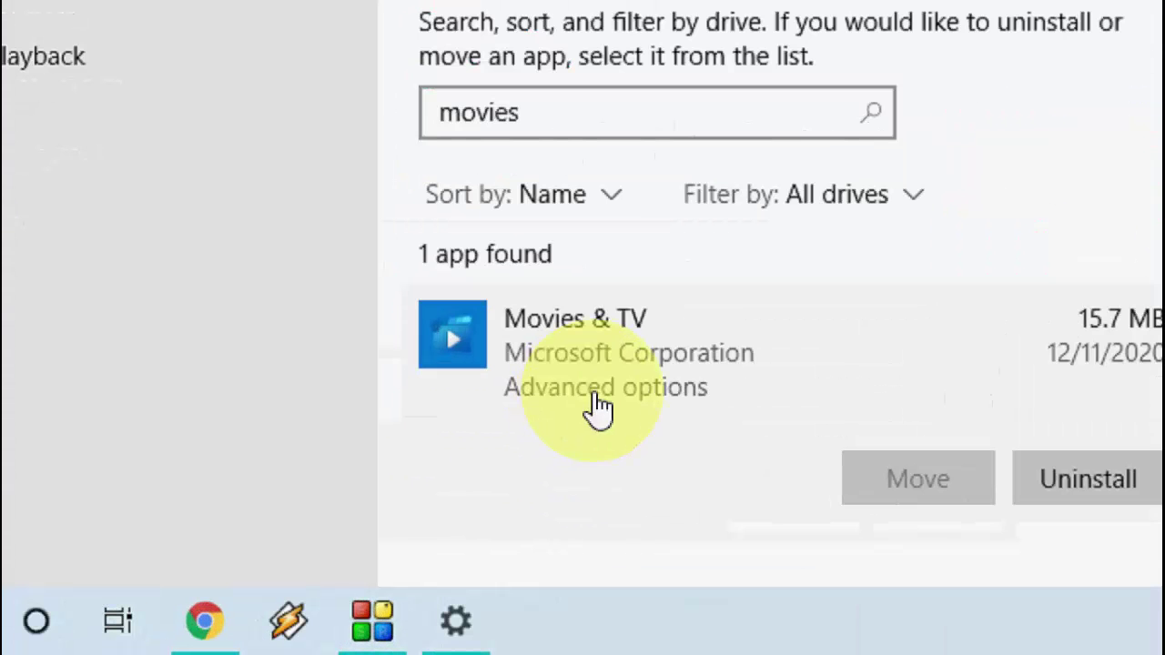
pyautogui.click(591, 397)
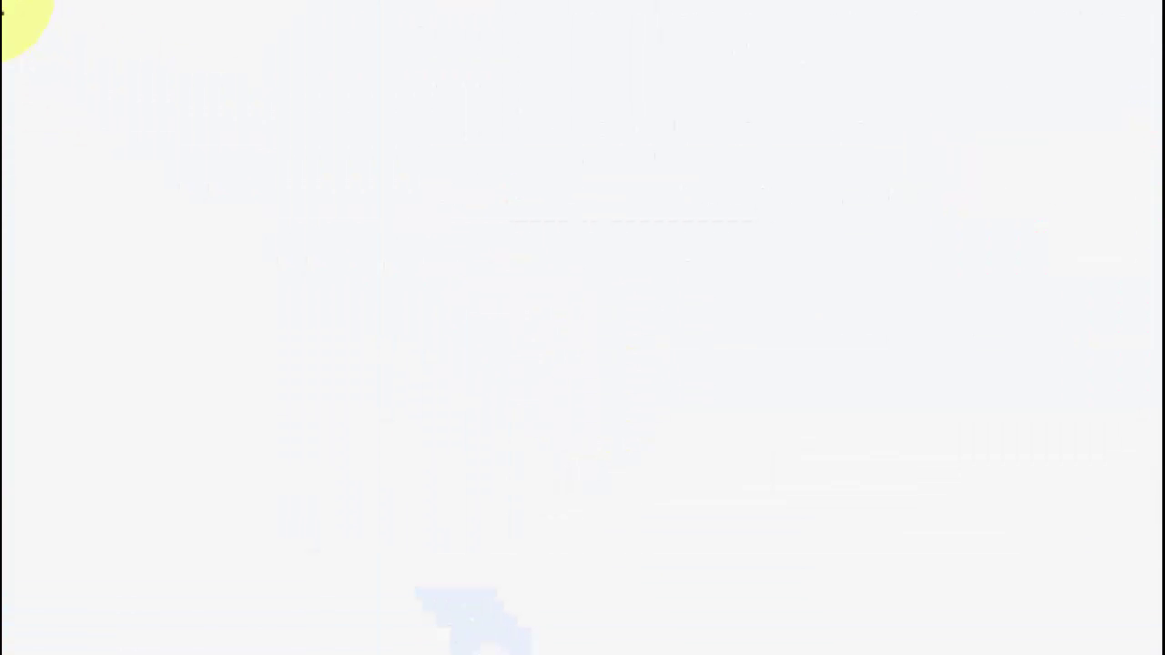
# Step: Reset the Movies & TV app, confirm the reset, and close Settings
pyautogui.scroll(-4, 276, 500)
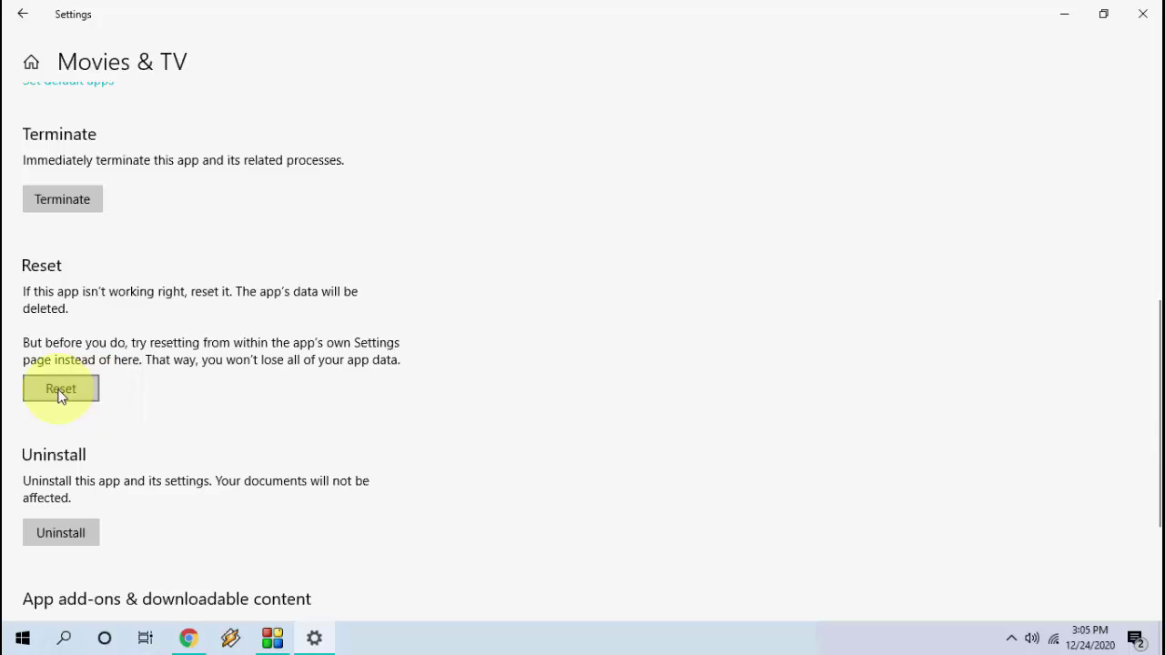
pyautogui.click(59, 393)
pyautogui.click(217, 345)
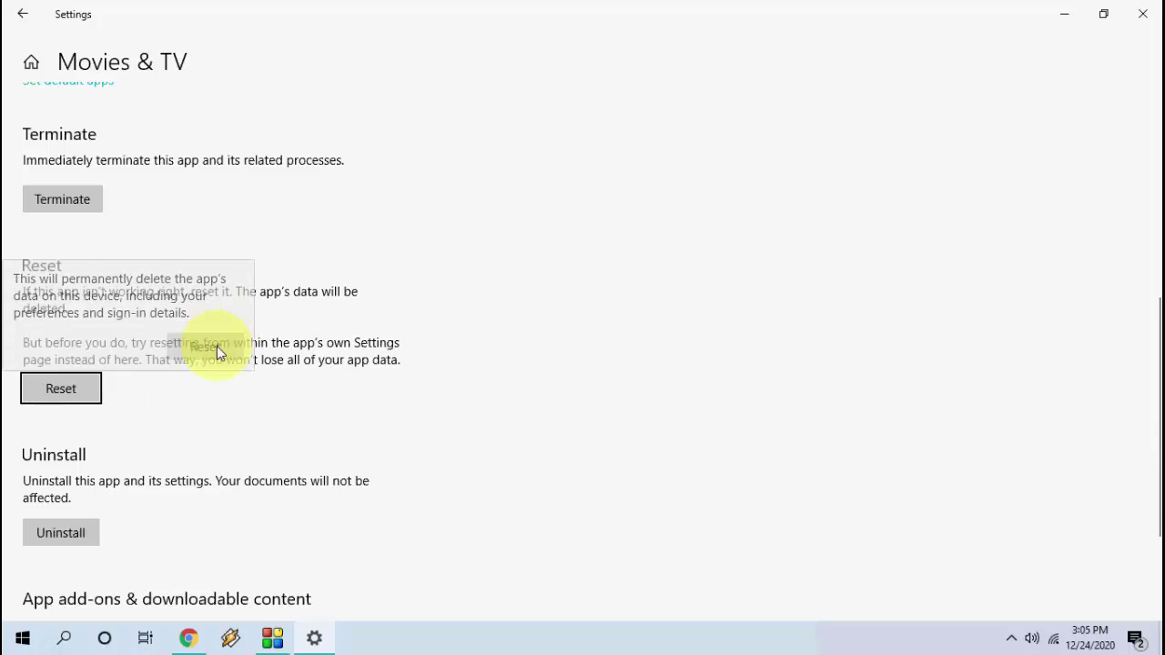
pyautogui.click(1143, 14)
pyautogui.rightClick(469, 171)
# Step: Refresh the desktop, then open Device Manager through This PC > Manage
pyautogui.click(515, 223)
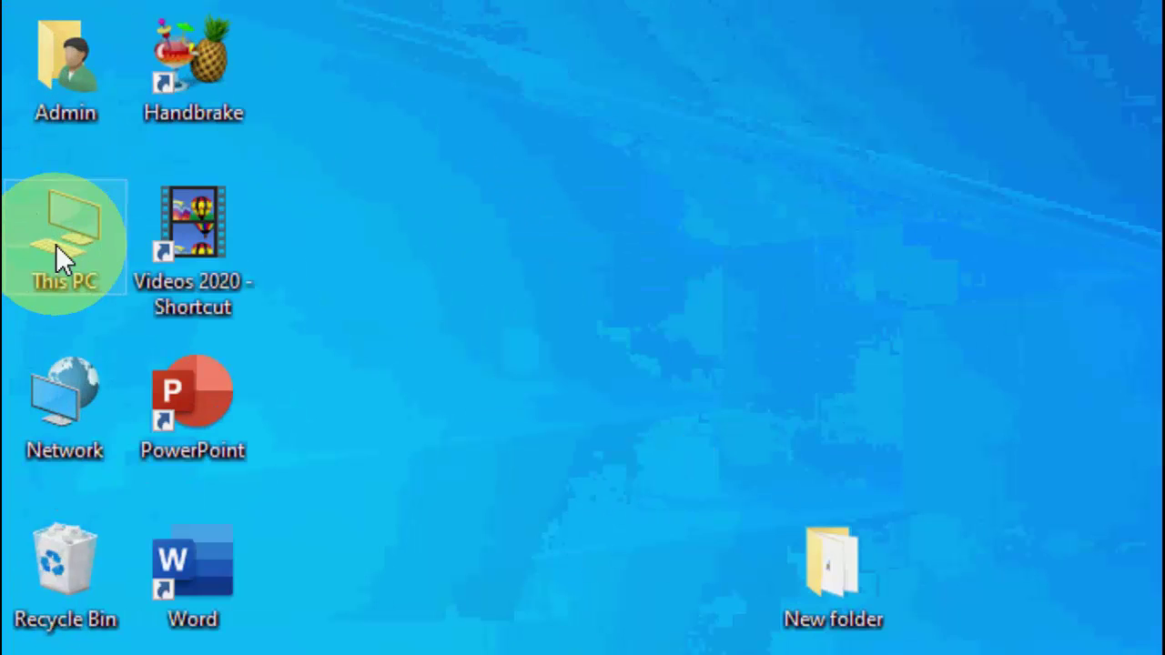
pyautogui.rightClick(28, 122)
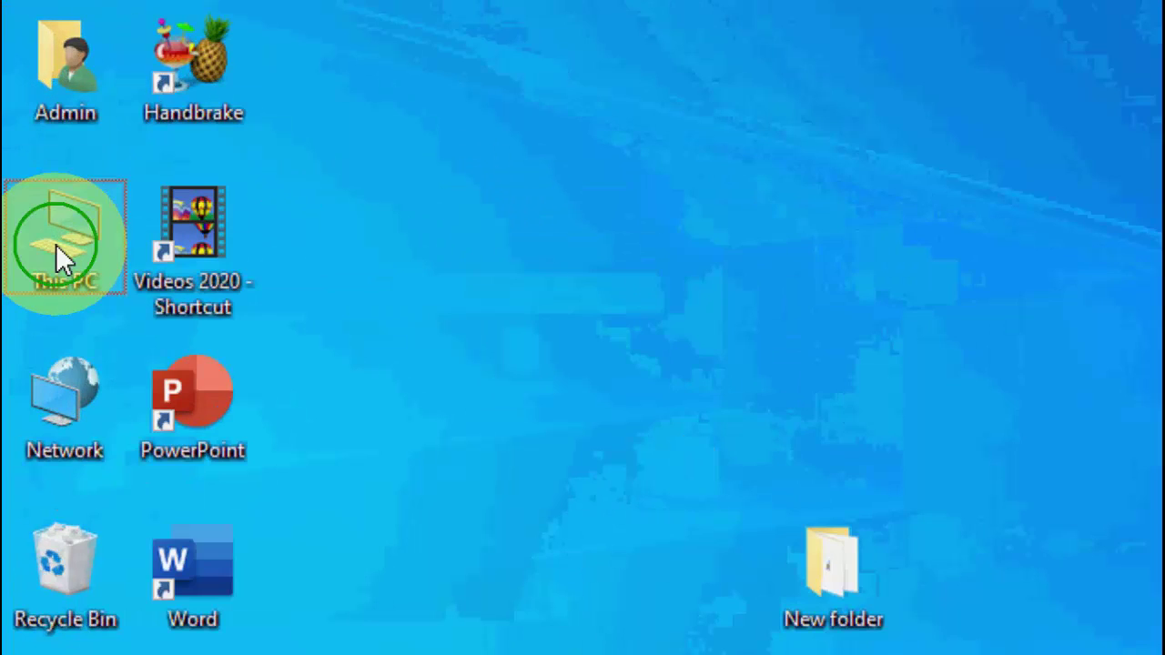
pyautogui.click(198, 347)
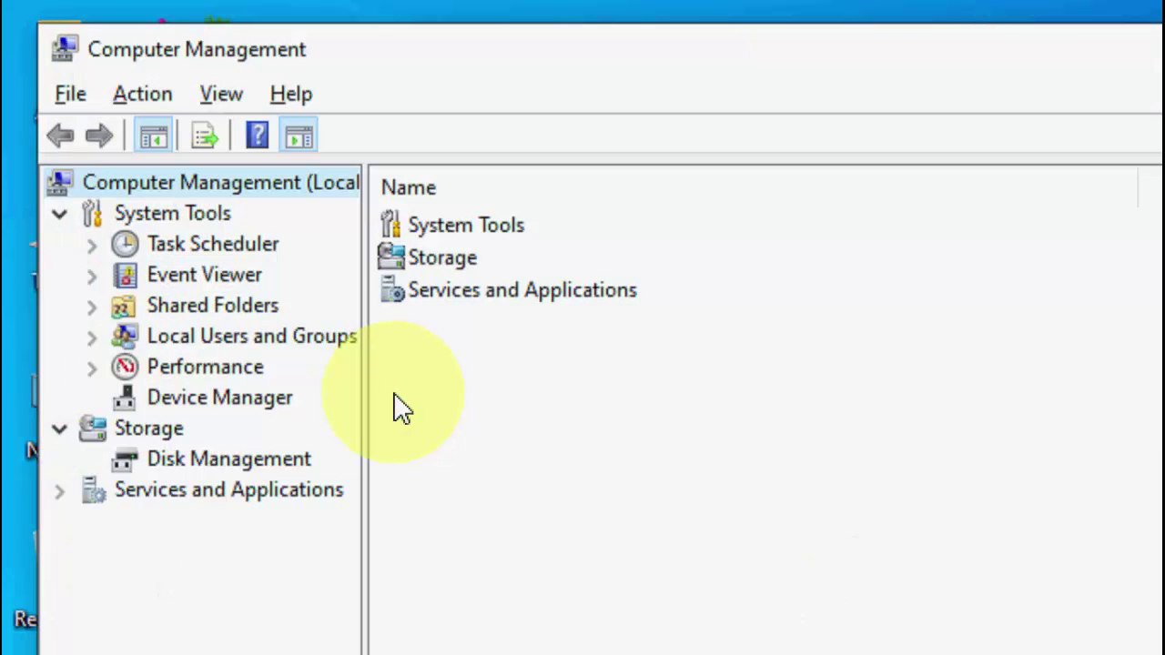
pyautogui.click(260, 403)
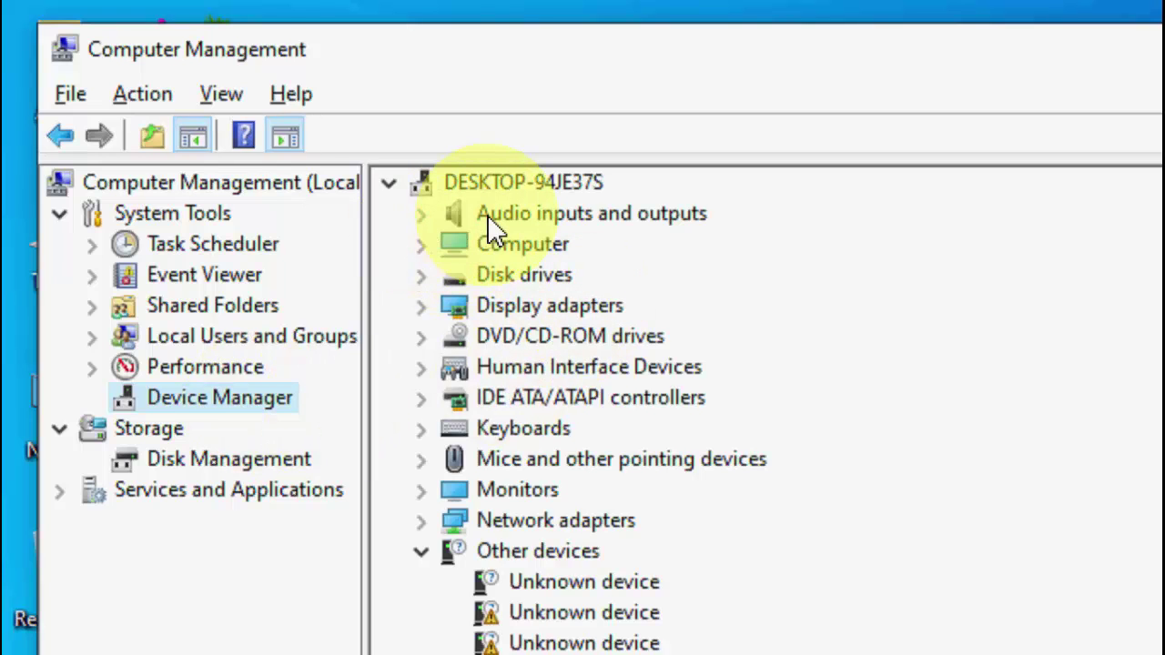
# Step: Open the Update Drivers wizard for Speakers under Audio inputs and outputs, then cancel it
pyautogui.click(422, 215)
pyautogui.rightClick(634, 278)
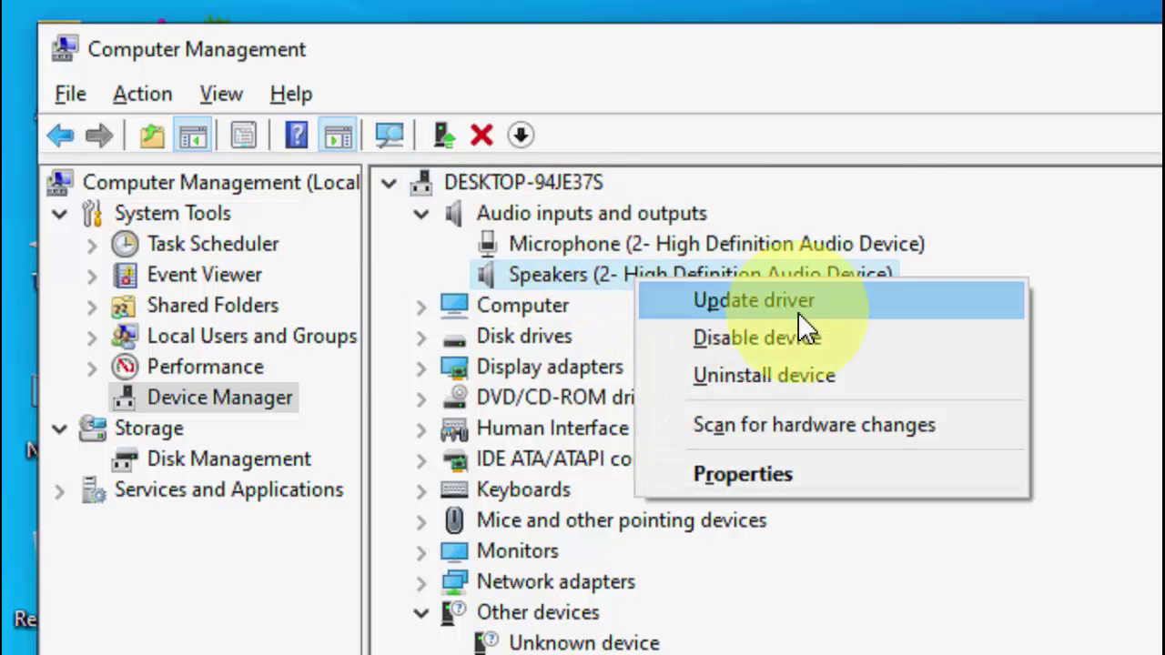
pyautogui.click(919, 308)
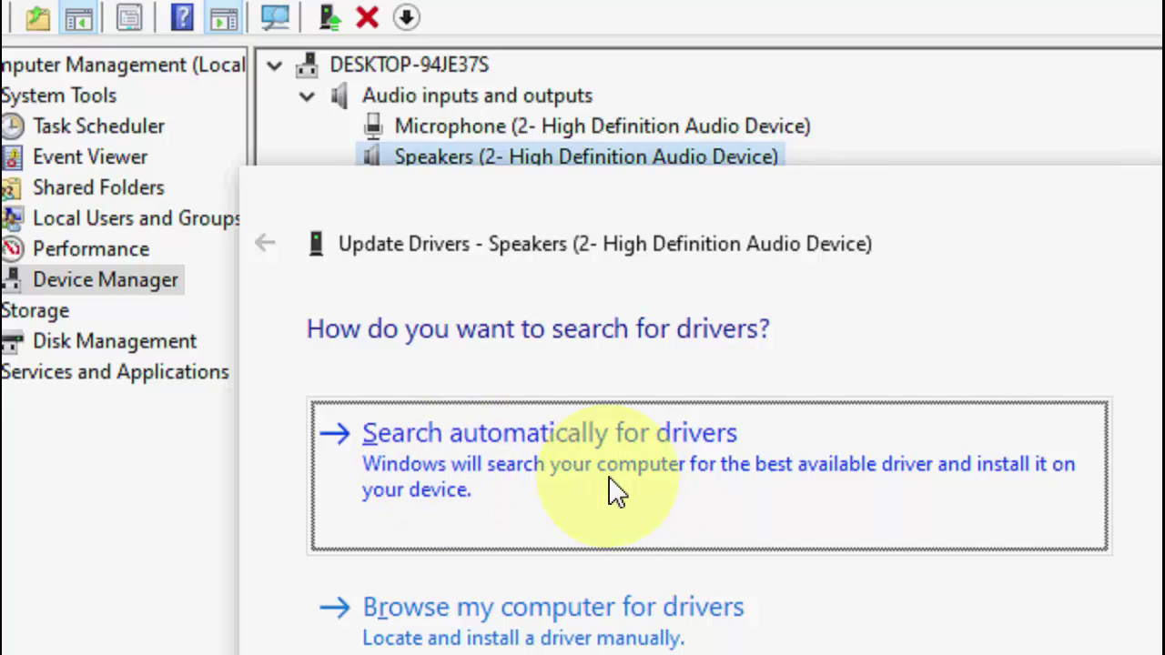
pyautogui.click(1053, 616)
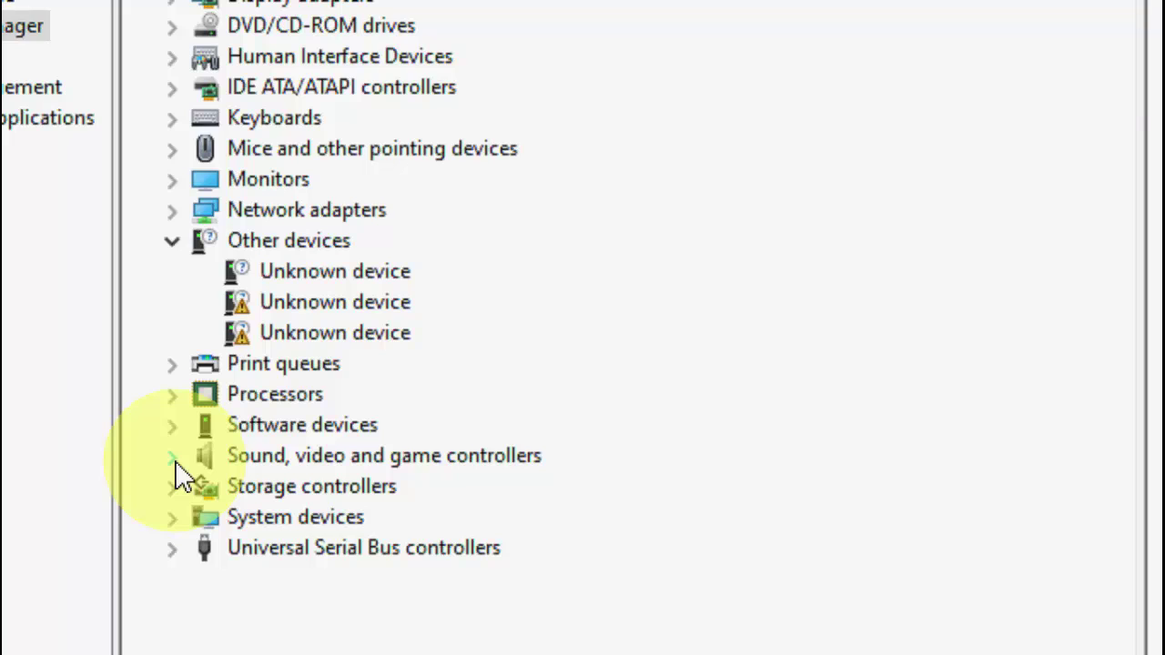
# Step: Open driver updating for the first High Definition Audio Device, then cancel it
pyautogui.click(175, 460)
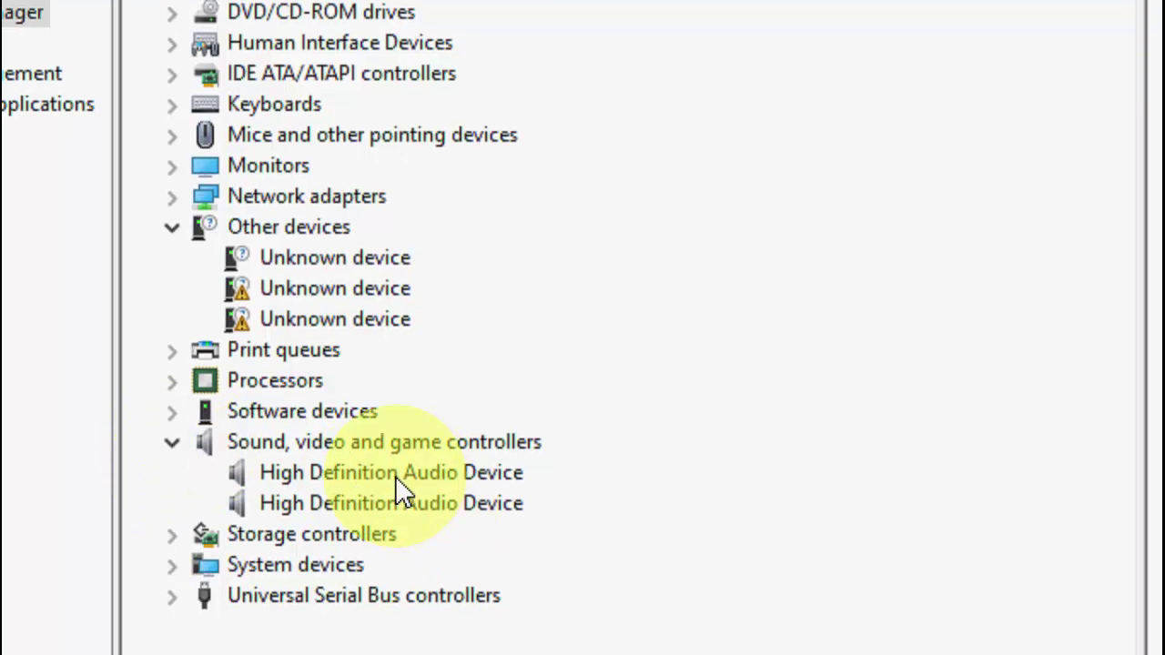
pyautogui.rightClick(382, 480)
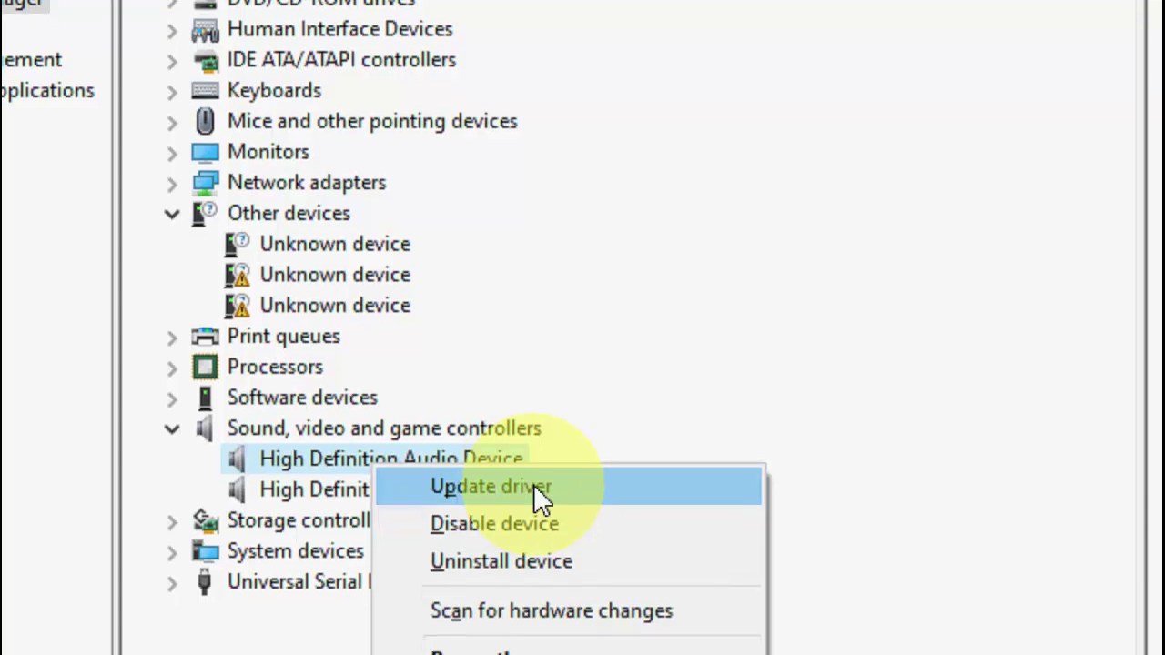
pyautogui.click(535, 486)
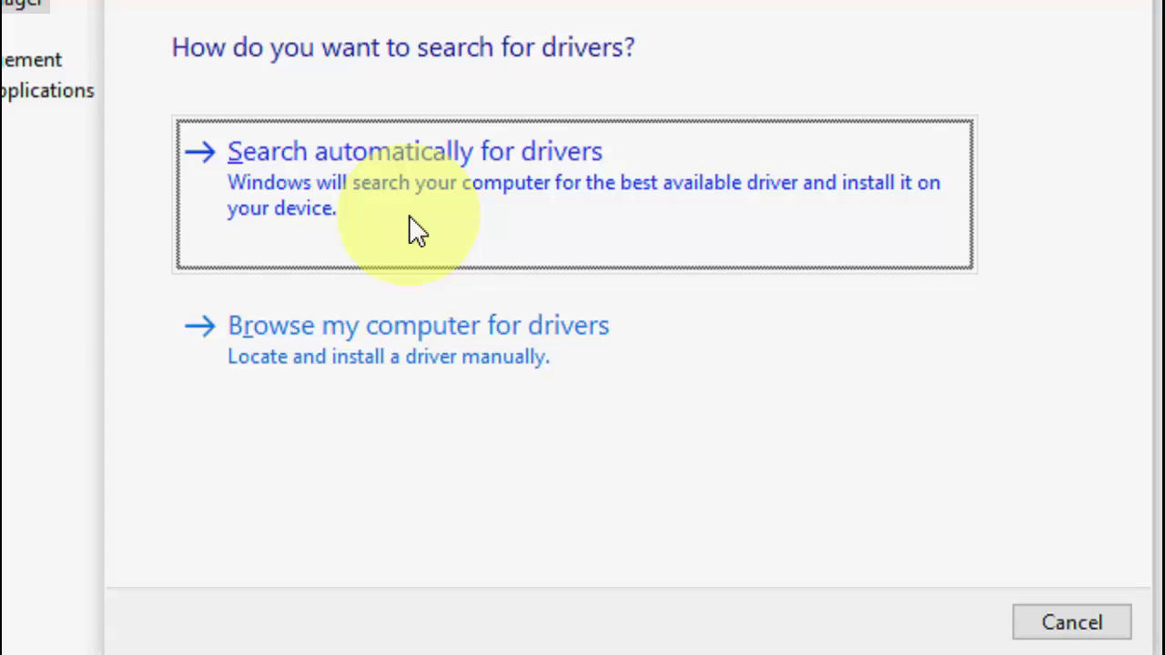
pyautogui.click(1056, 623)
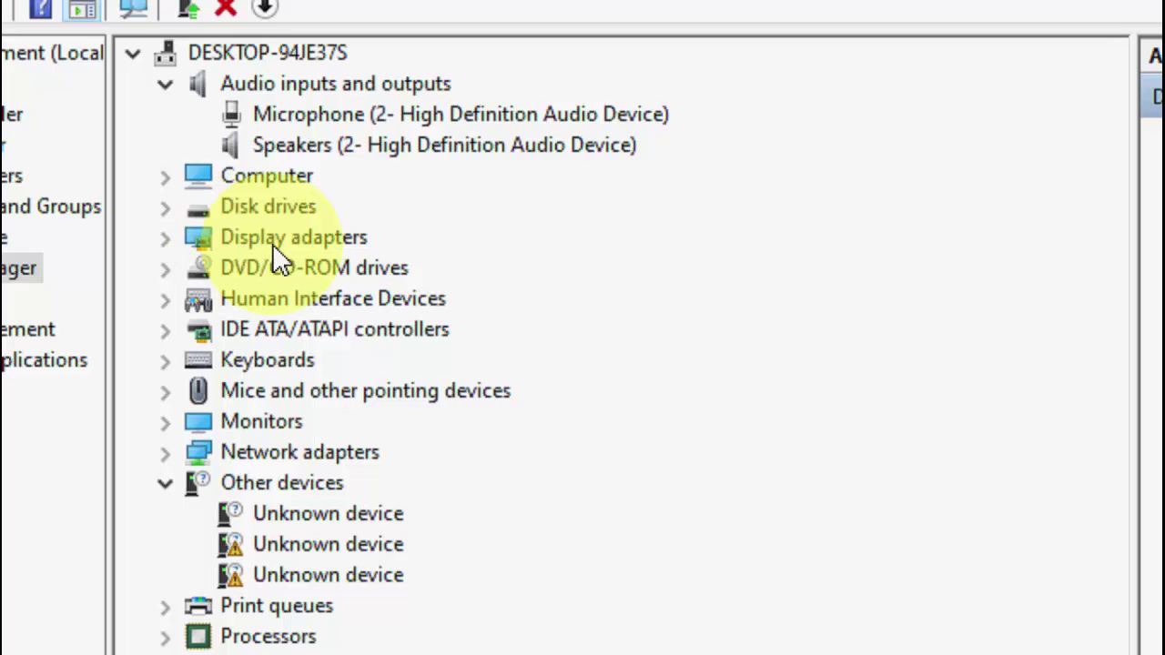
# Step: Open and cancel the Intel(R) HD Graphics driver update, then close Computer Management
pyautogui.click(173, 240)
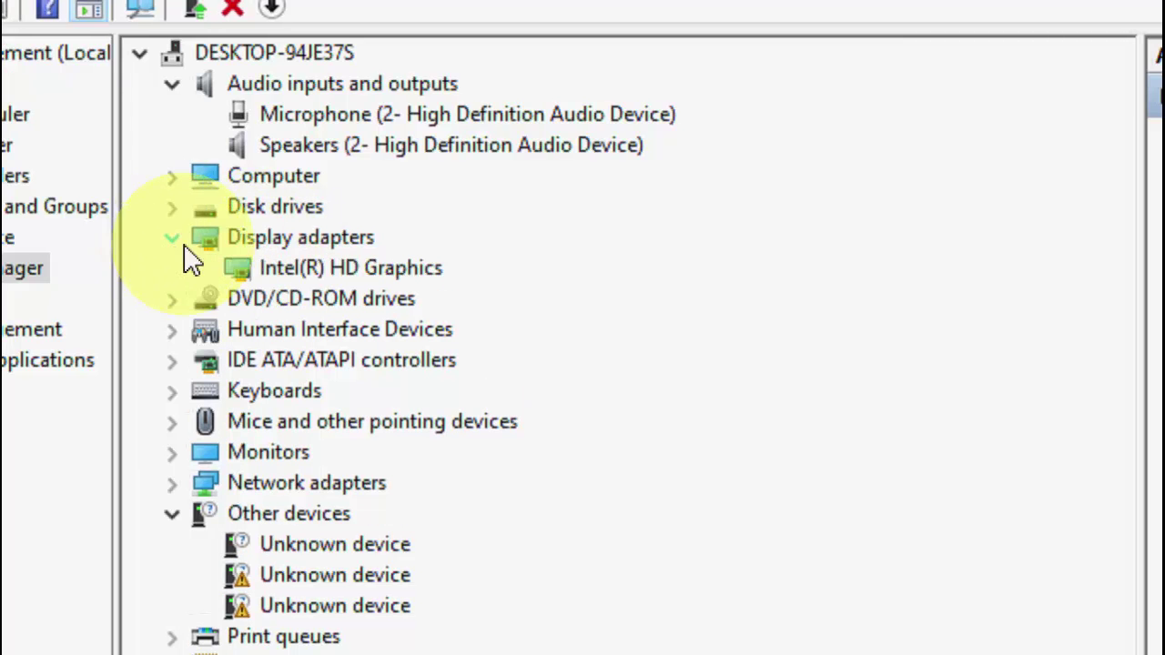
pyautogui.rightClick(324, 279)
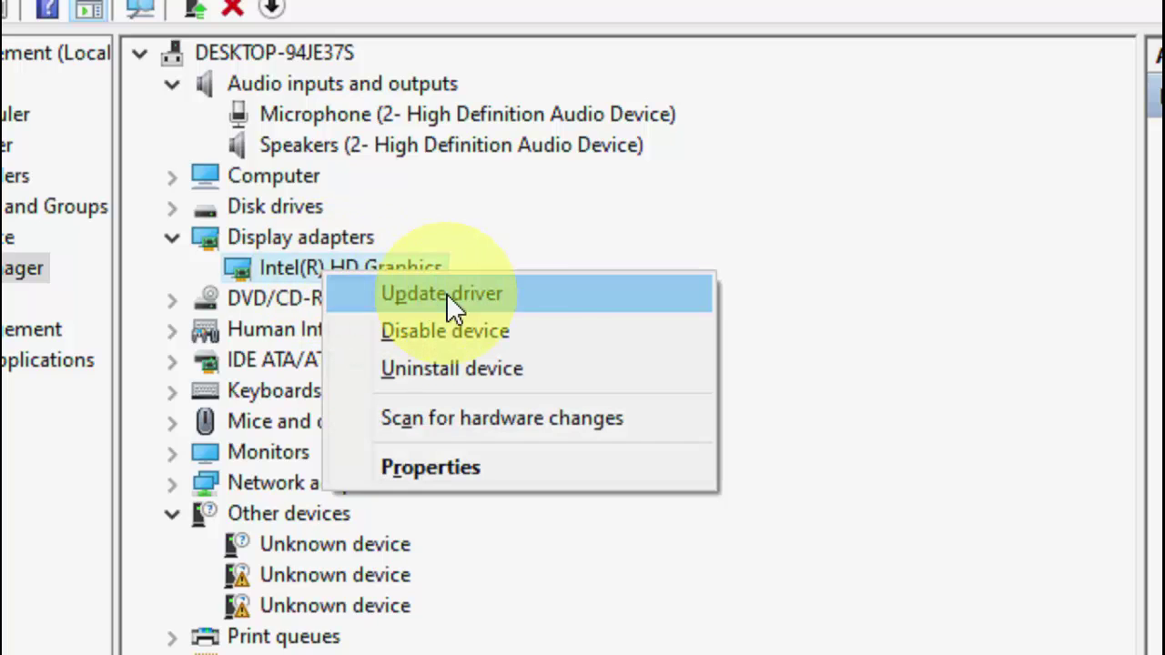
pyautogui.click(537, 308)
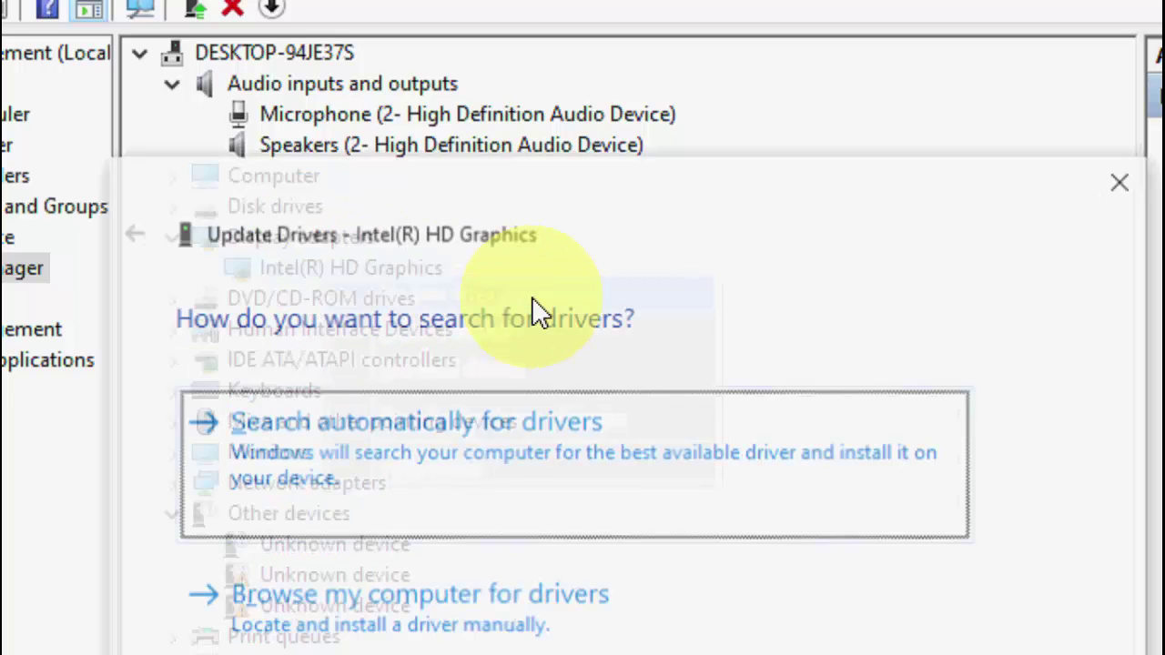
pyautogui.click(1027, 598)
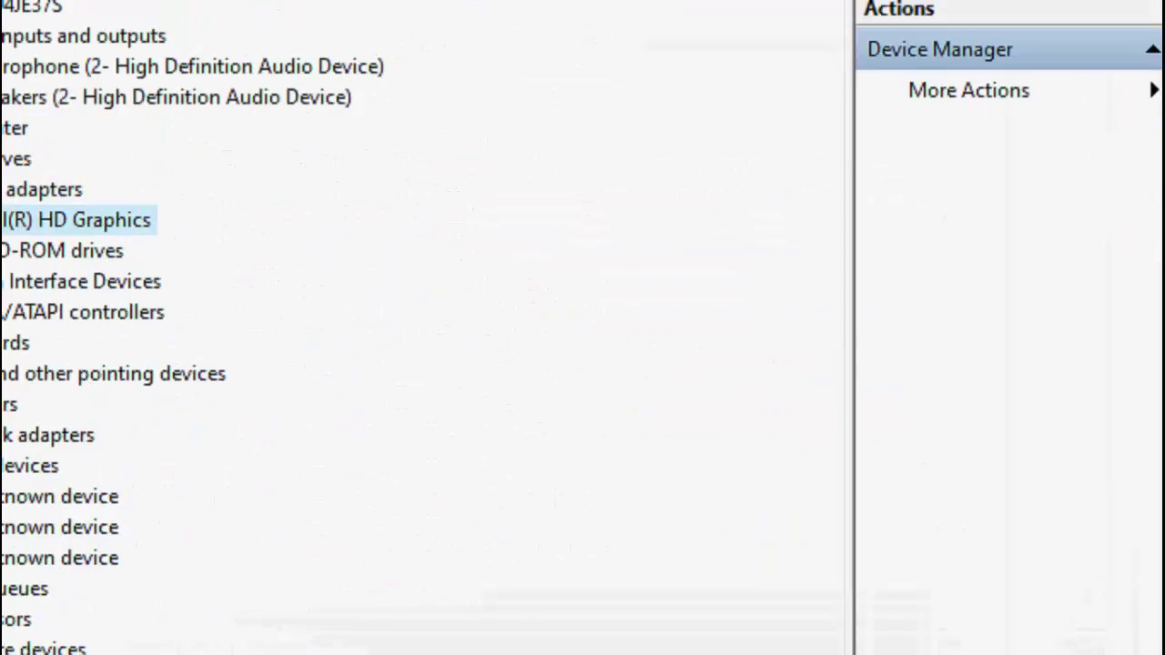
pyautogui.click(1087, 21)
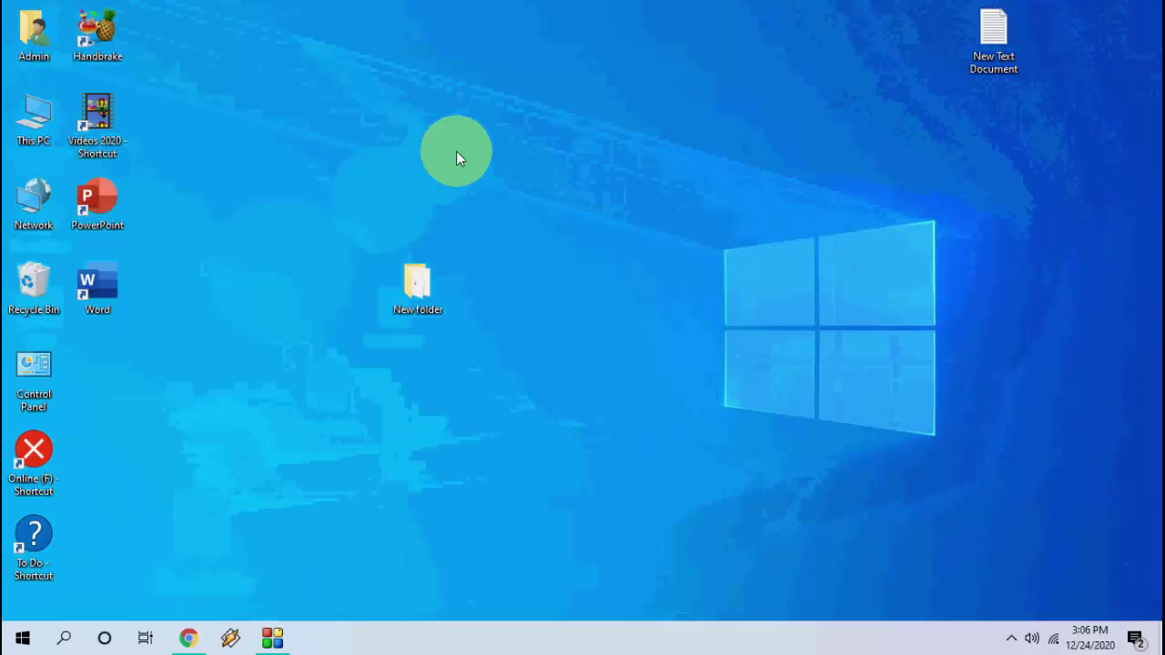
# Step: Refresh the desktop and launch HandBrake from its desktop shortcut
pyautogui.rightClick(283, 264)
pyautogui.click(506, 203)
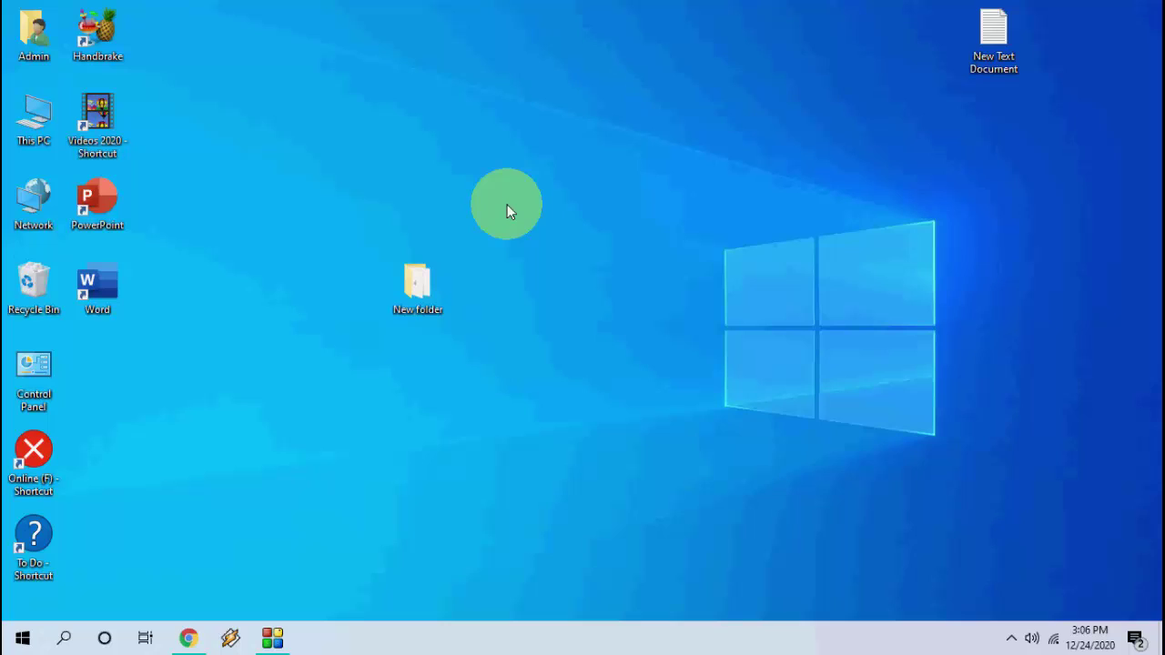
pyautogui.click(110, 56)
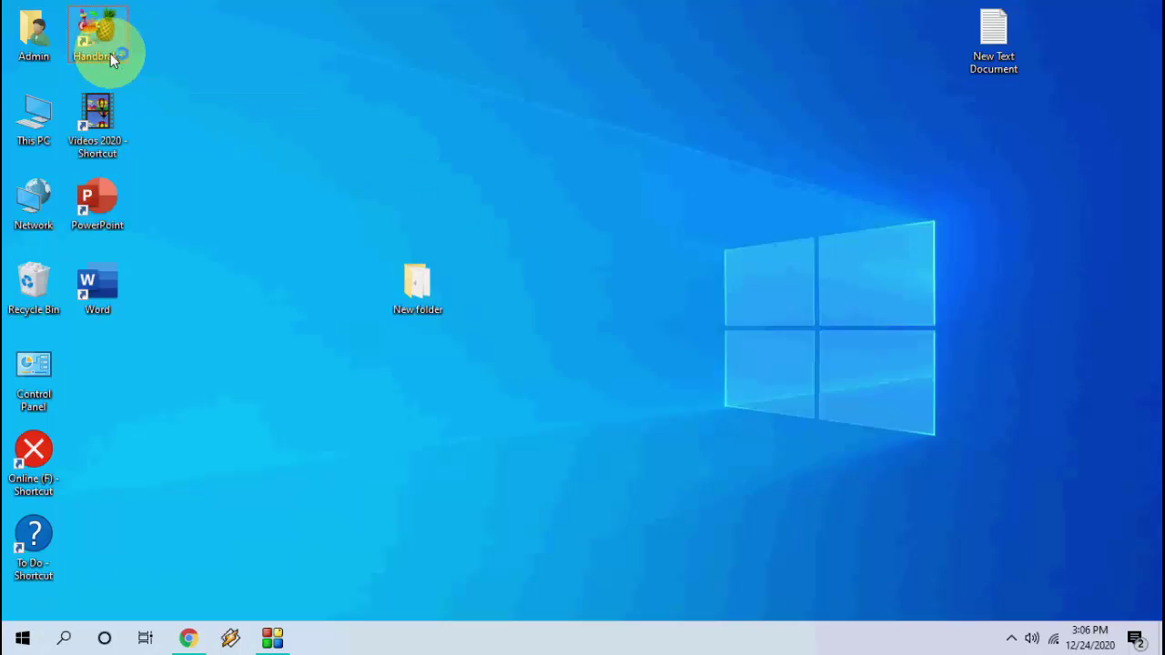